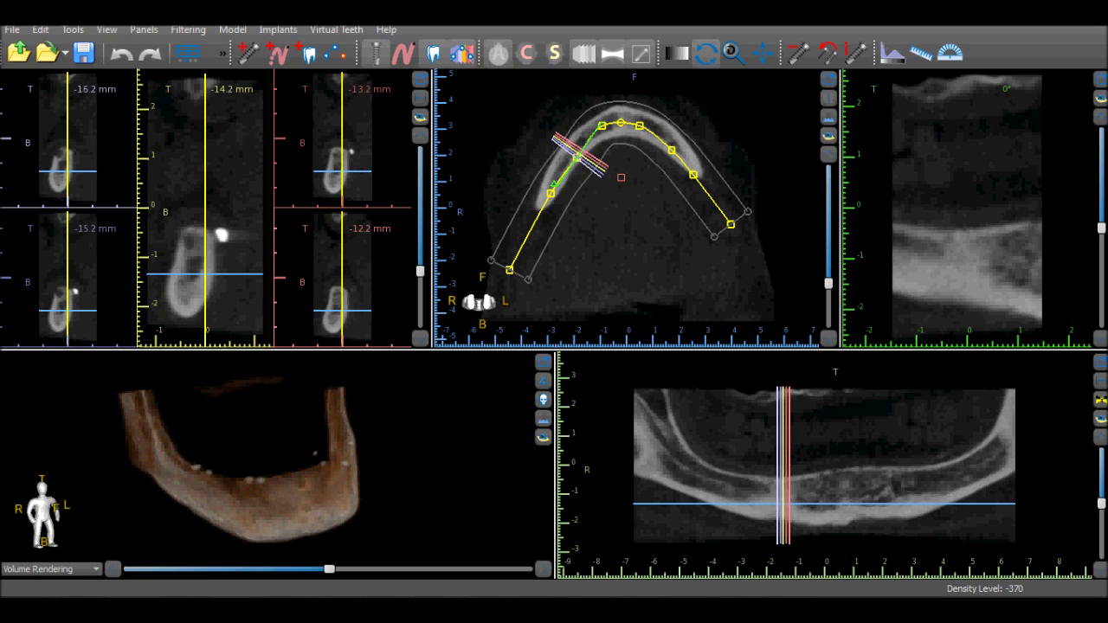
Import the scan appliance from the DICOM folder se2 inside Non Successful Merge.
left_click(18, 32)
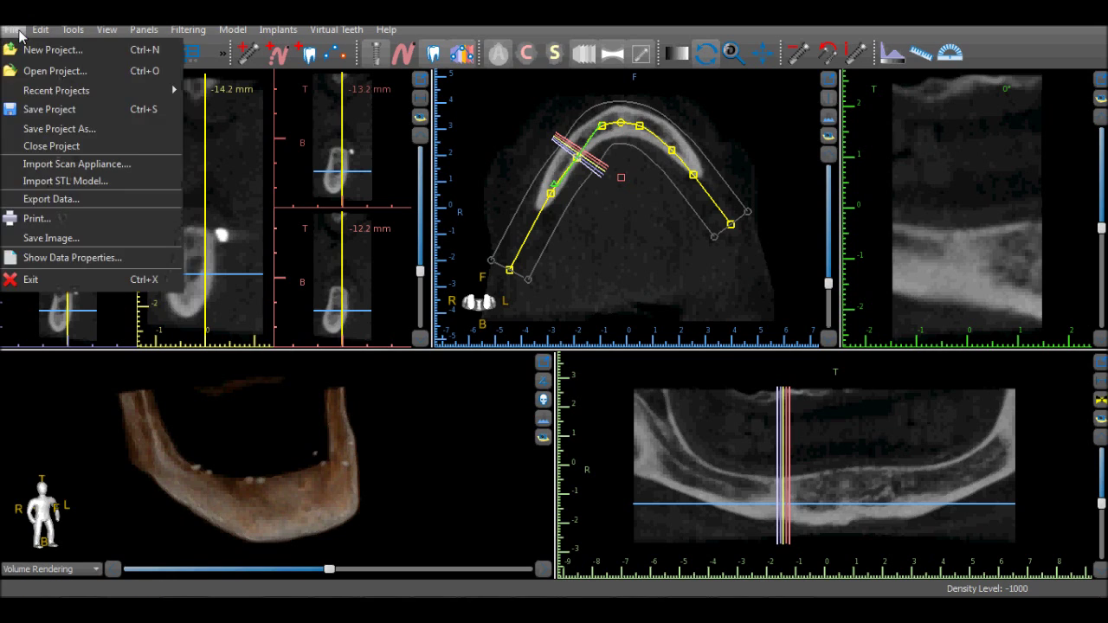
left_click(59, 165)
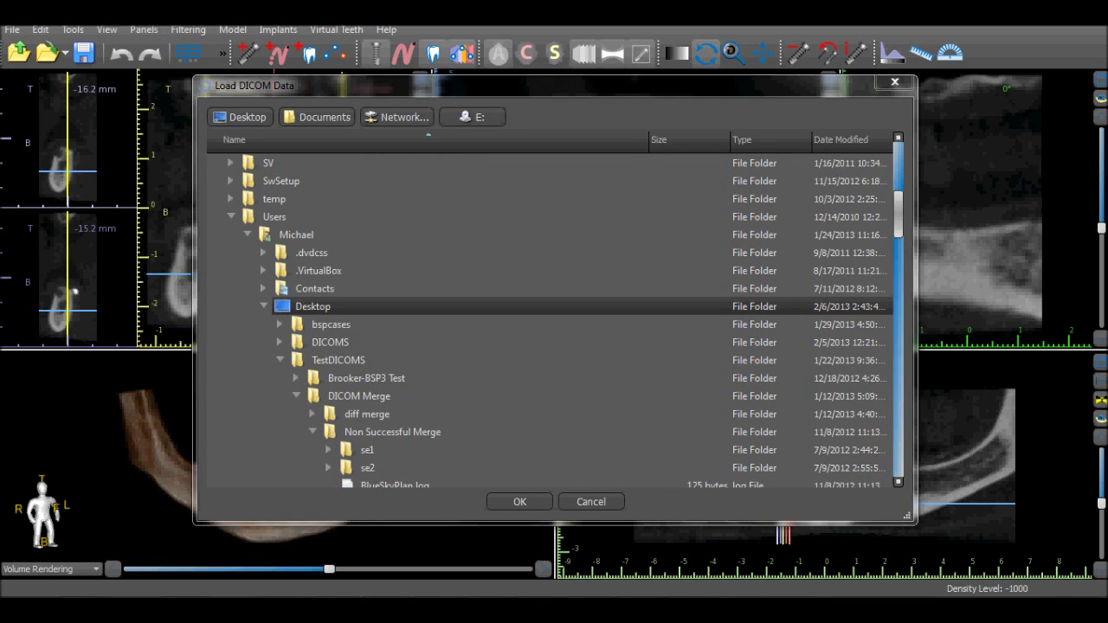
left_click(374, 467)
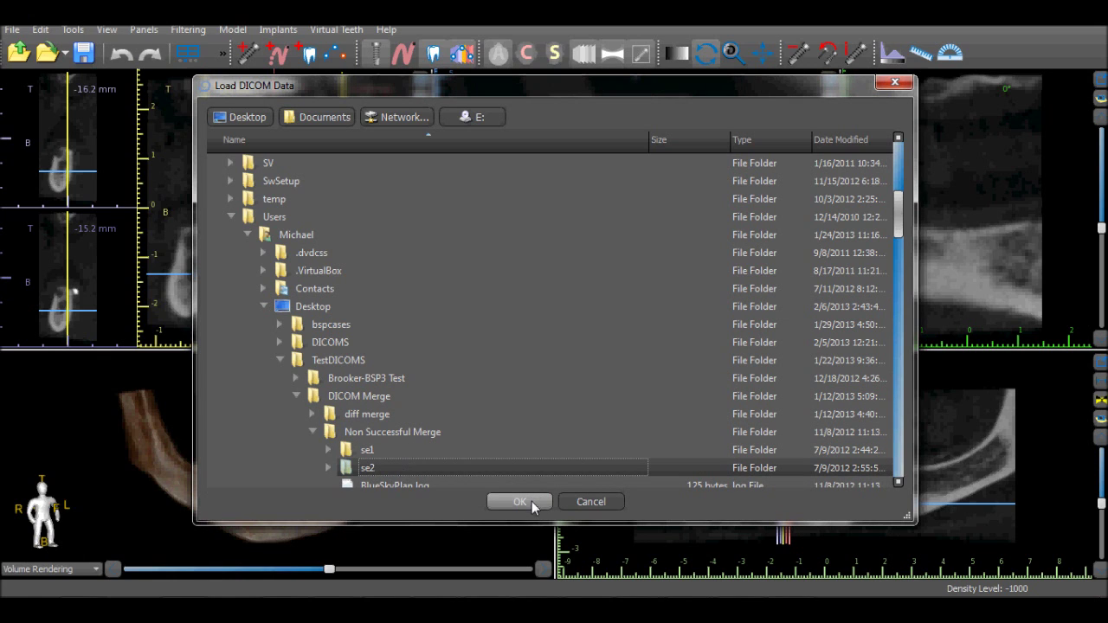
left_click(532, 502)
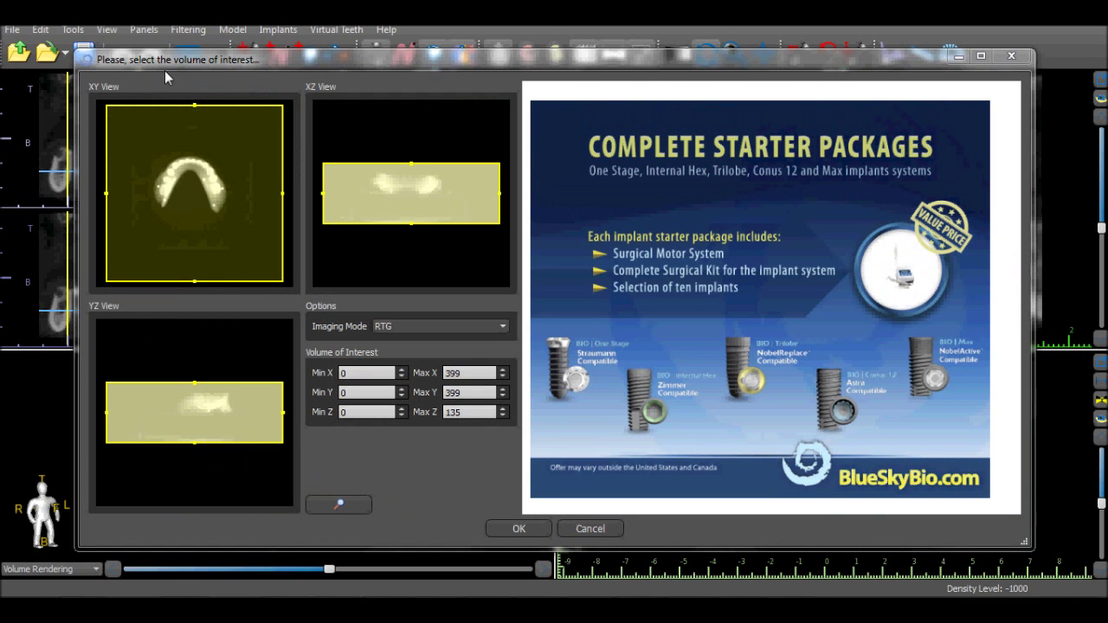
Crop the volume of interest tightly around the appliance to X 94–285, Y 105–259 and Z 55–135, and load it.
mouse_move(195, 106)
left_mouse_down()
mouse_move(197, 121)
mouse_move(198, 106)
left_mouse_up()
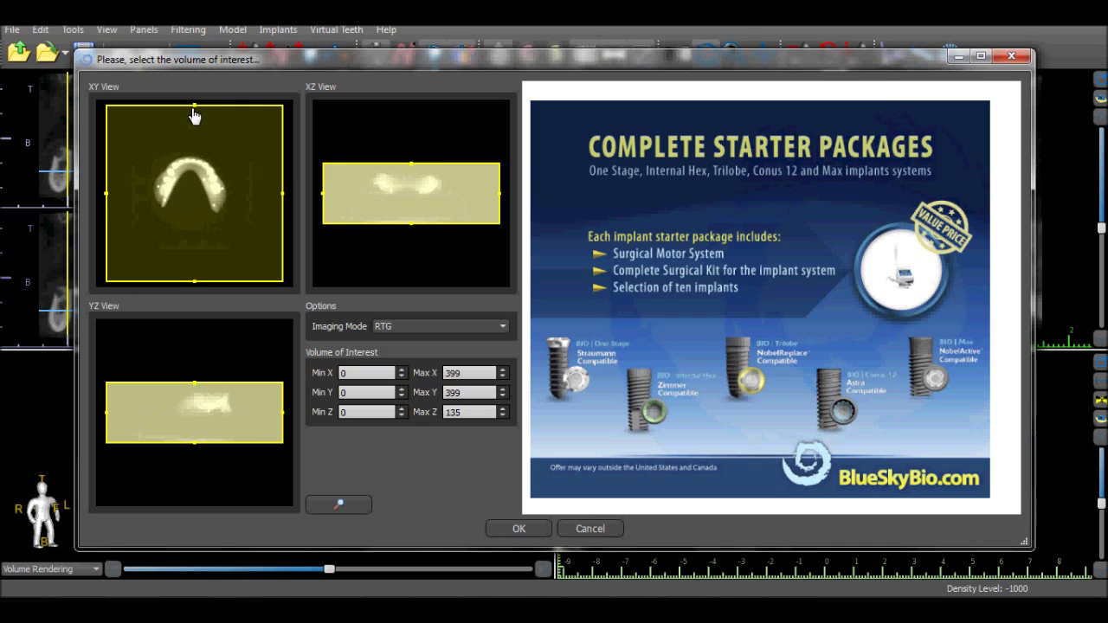
left_click_drag(197, 114, 204, 153)
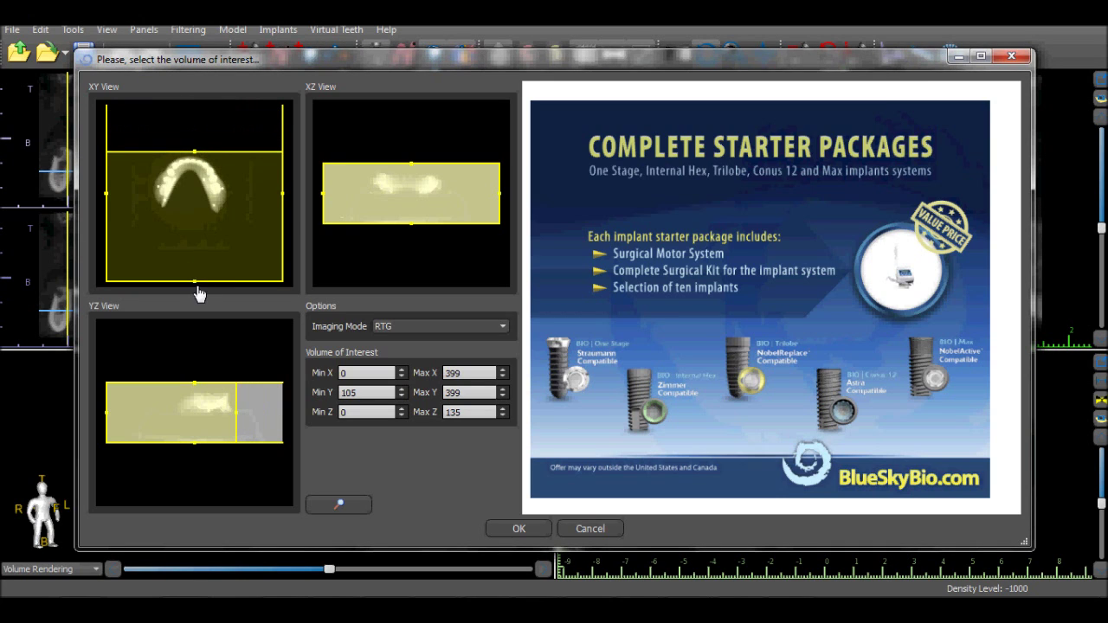
left_click_drag(197, 282, 208, 217)
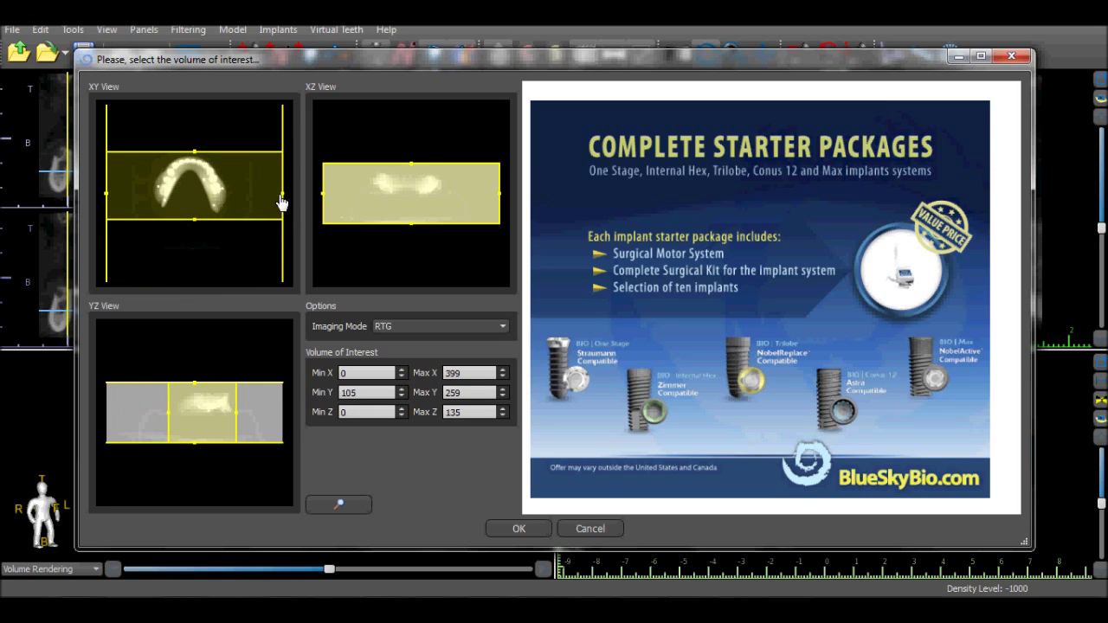
left_click_drag(283, 202, 233, 205)
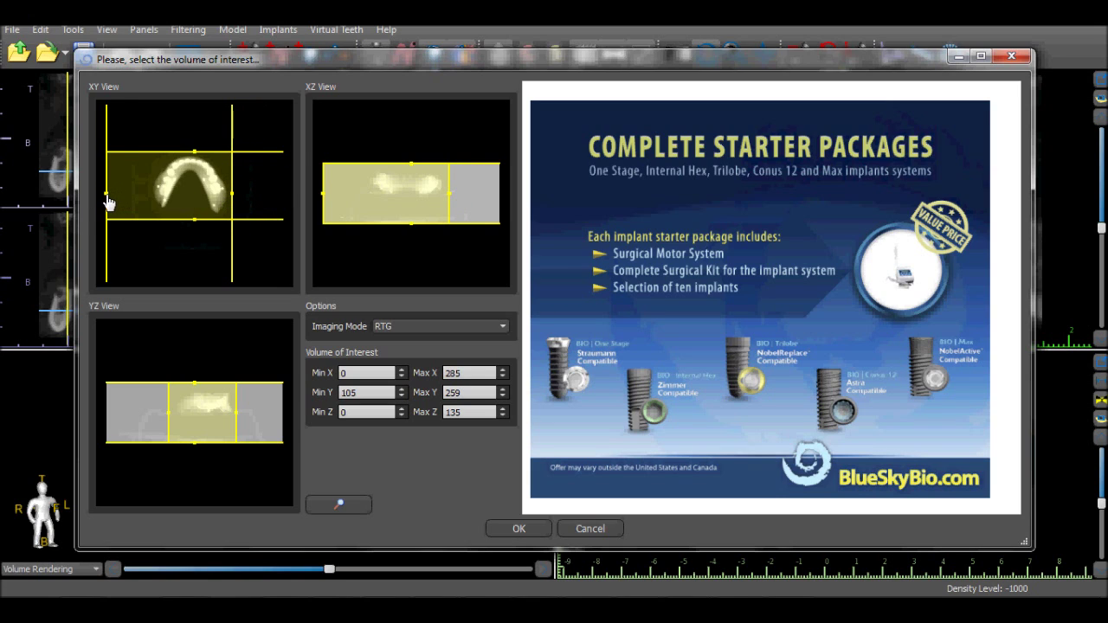
left_click_drag(107, 202, 149, 202)
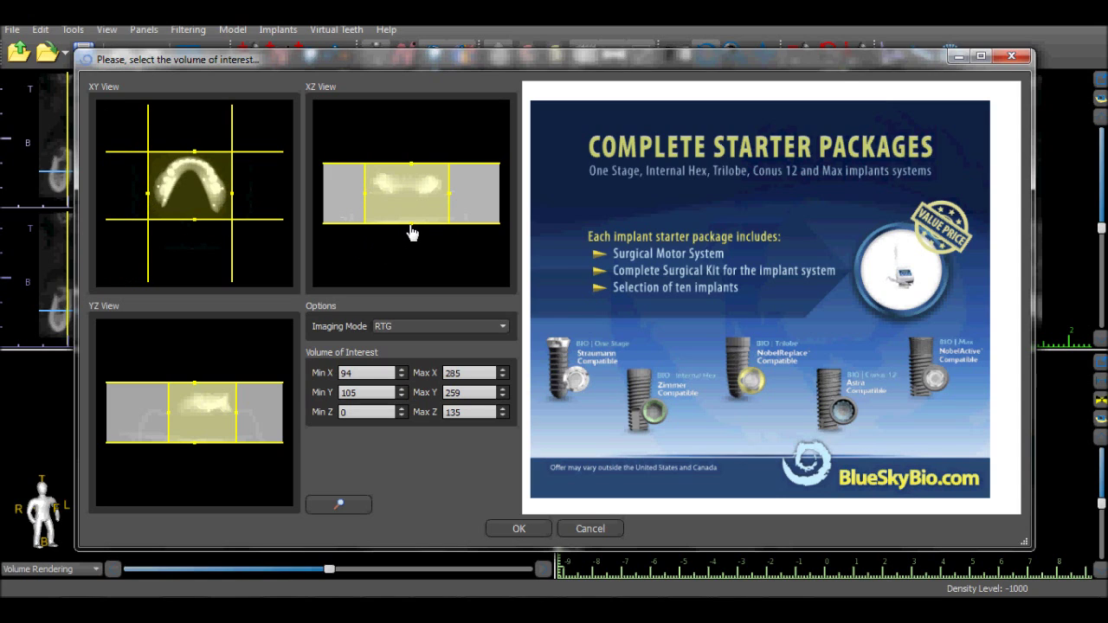
left_click_drag(412, 226, 413, 201)
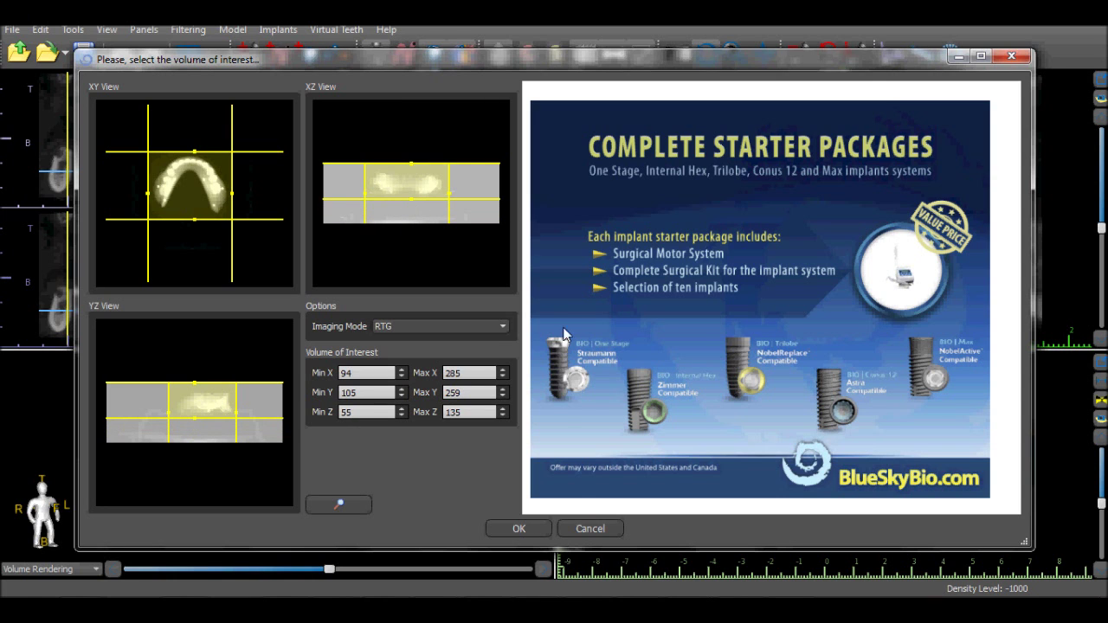
left_click(542, 529)
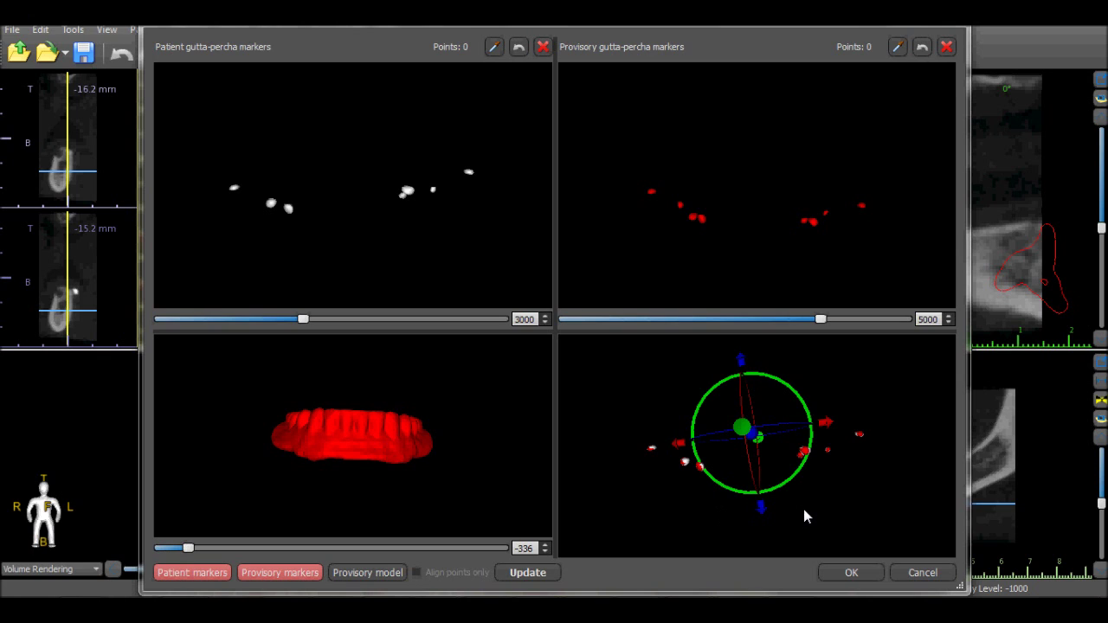
left_click(199, 576)
left_click(276, 573)
left_click(844, 576)
Place one alignment point on each of the seven patient gutta-percha markers.
left_click(494, 48)
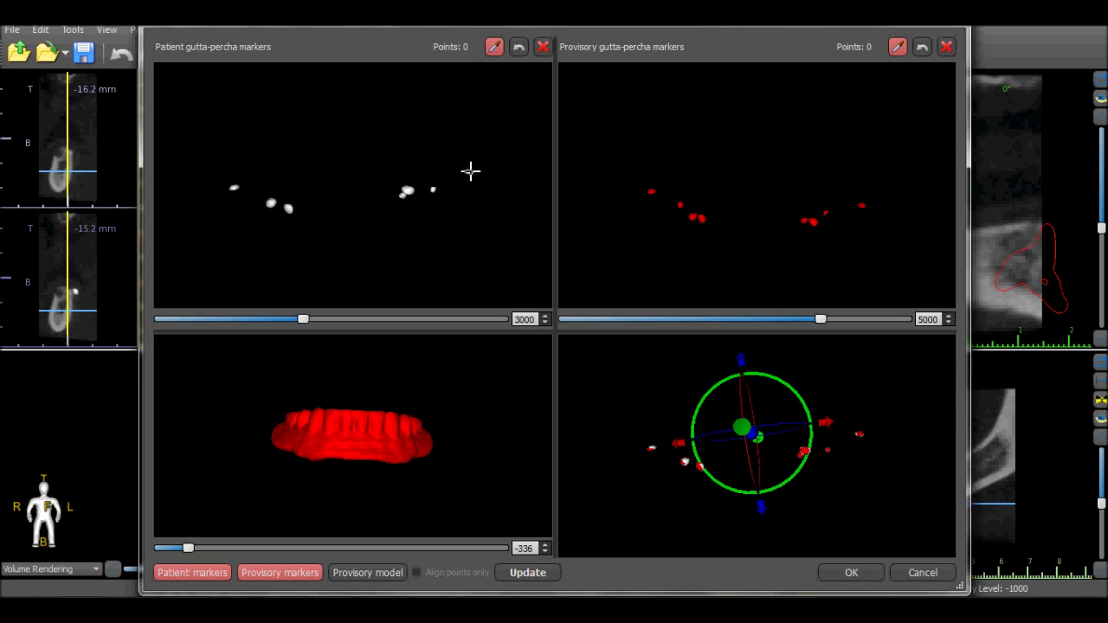
left_click(470, 171)
left_click(436, 191)
left_click(408, 190)
left_click(402, 195)
left_click(287, 209)
left_click(270, 203)
Place one alignment point on each of the eight provisory gutta-percha markers and end point picking.
left_click(862, 207)
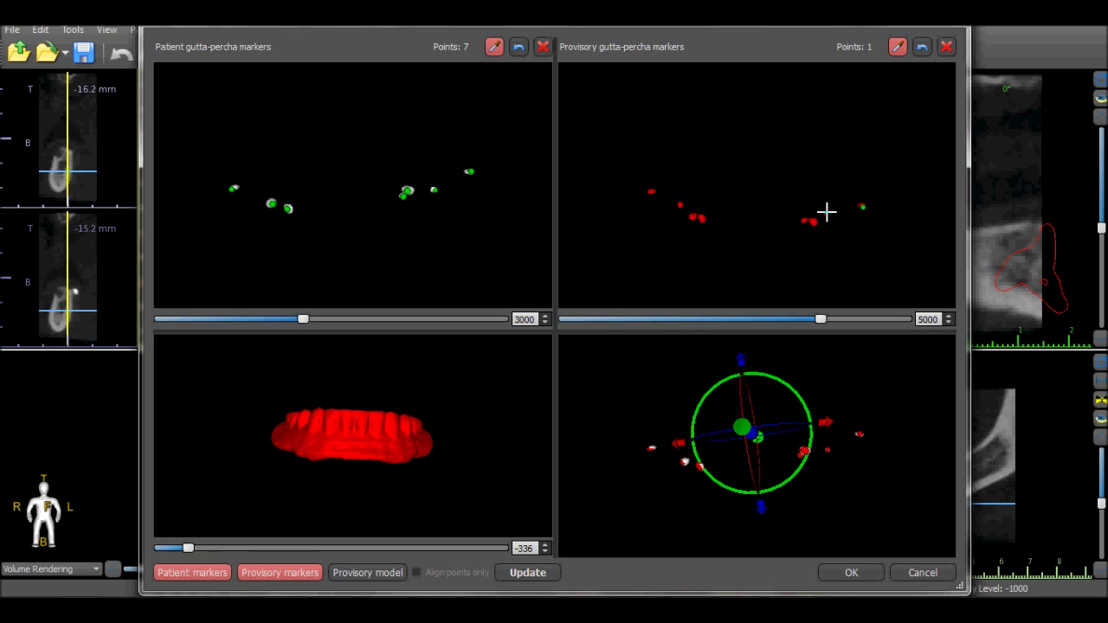
left_click(827, 213)
left_click(812, 224)
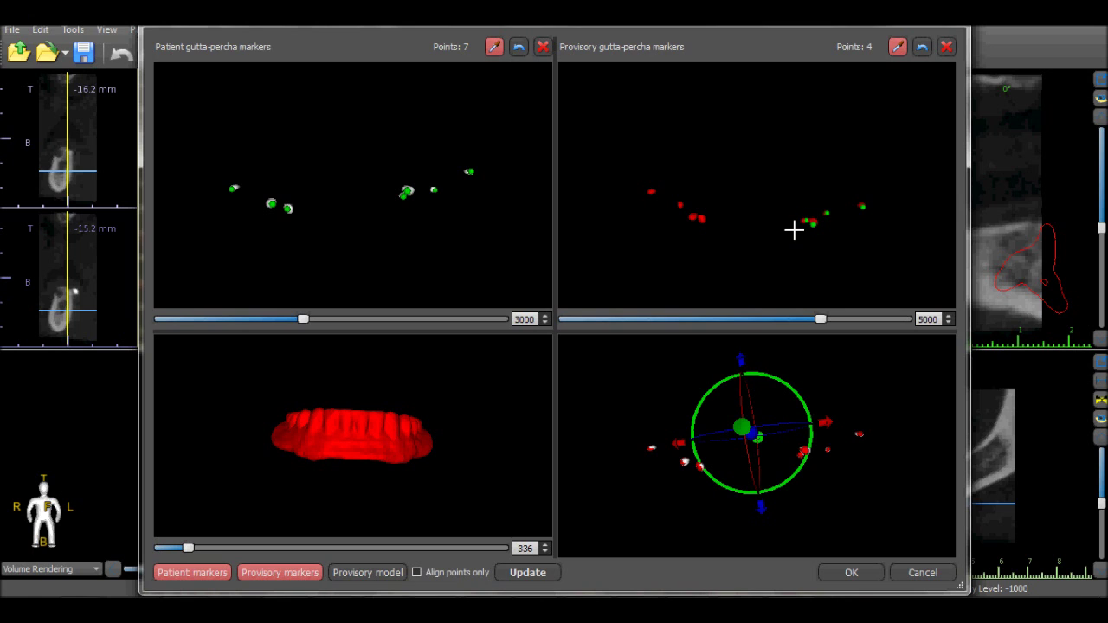
left_click(680, 220)
left_click(705, 217)
left_click(702, 218)
left_click(679, 205)
left_click(654, 192)
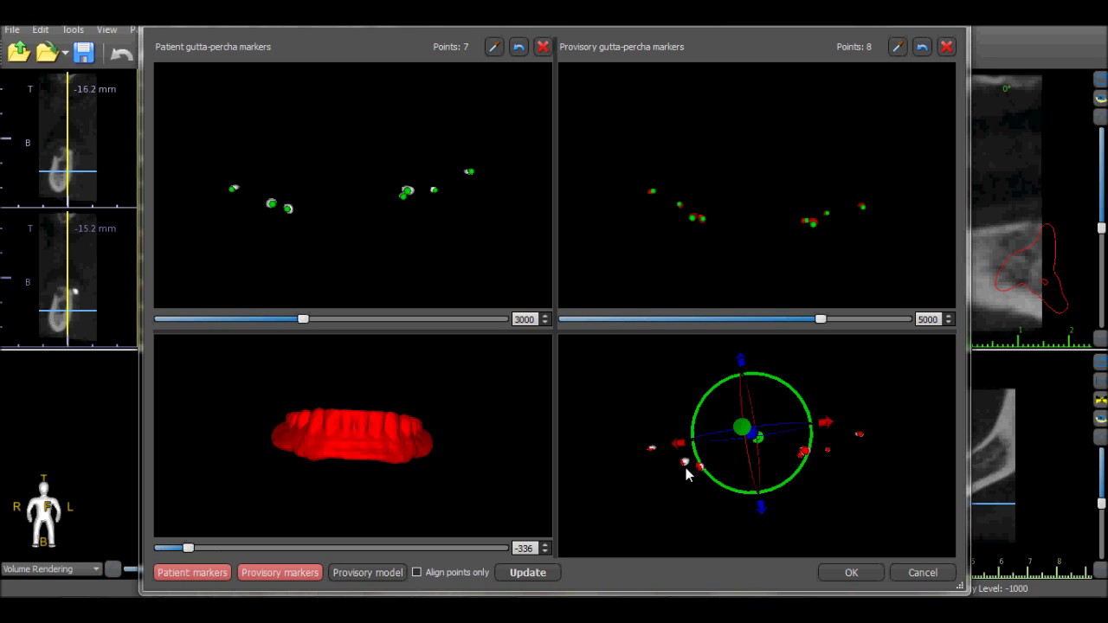
Show the provisory model over the matched markers, hide it again and accept the scan appliance alignment.
left_click(369, 577)
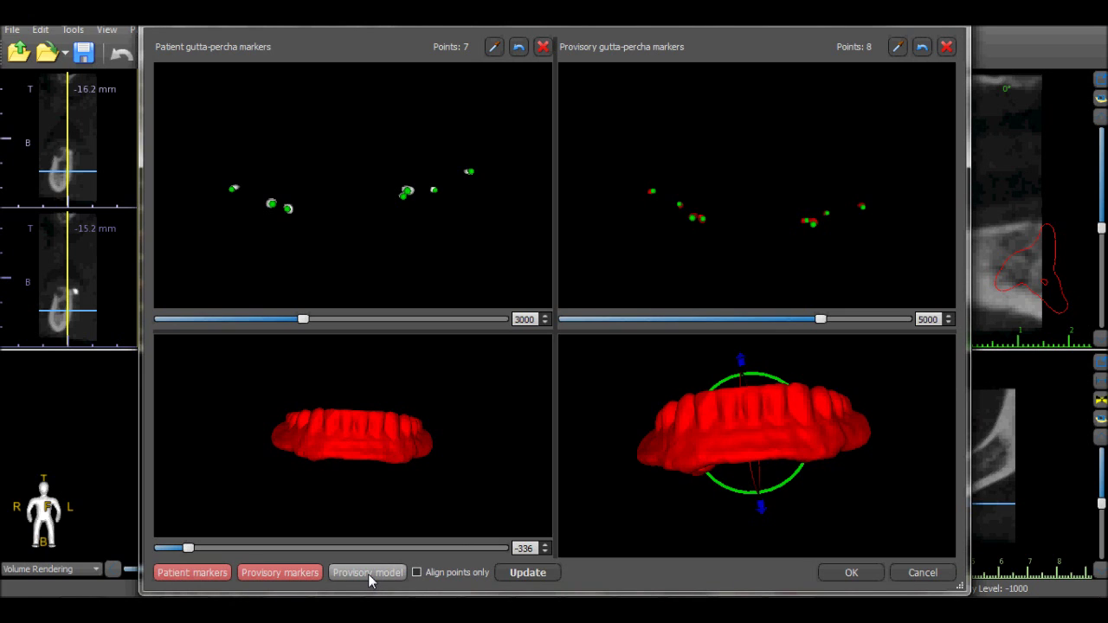
left_click(369, 574)
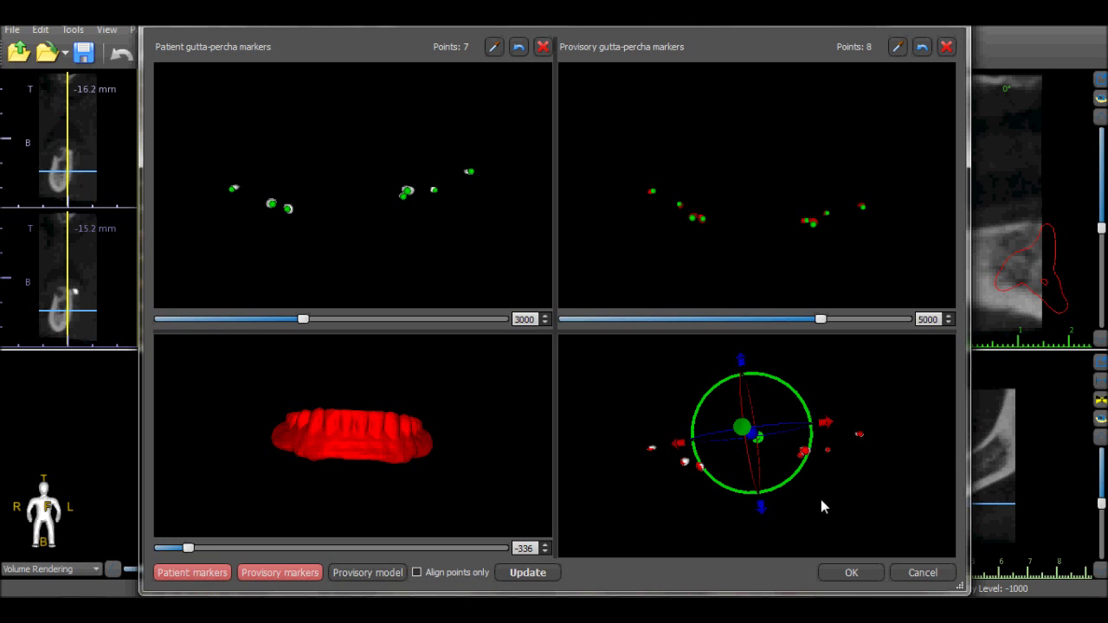
left_click(836, 574)
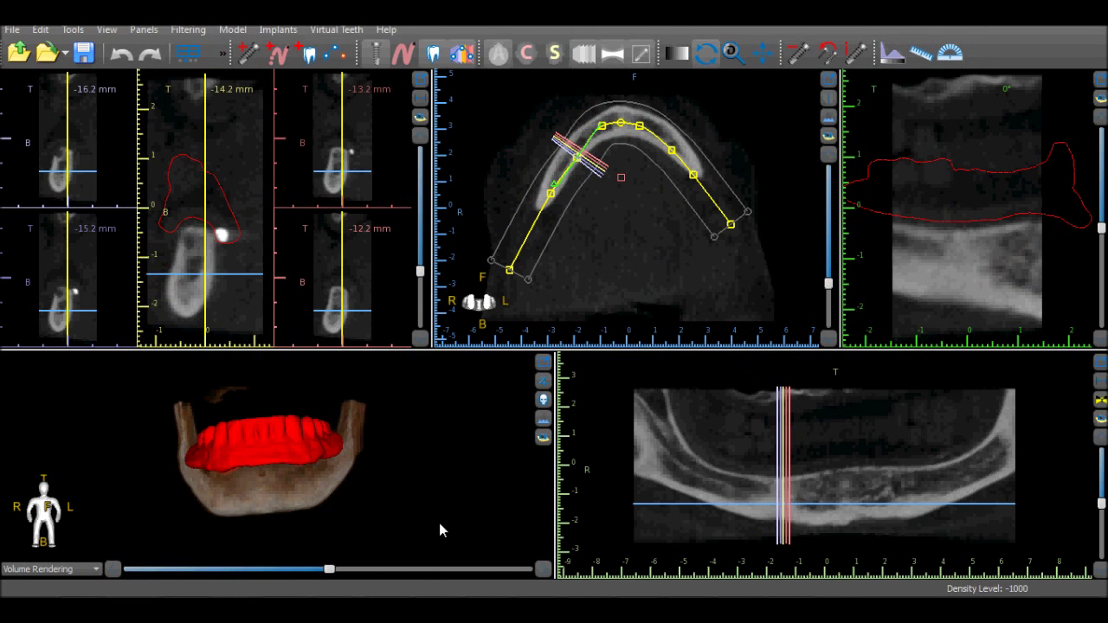
Turn on manual position adjustment for the scan appliance model over the mandible.
double_click(250, 449)
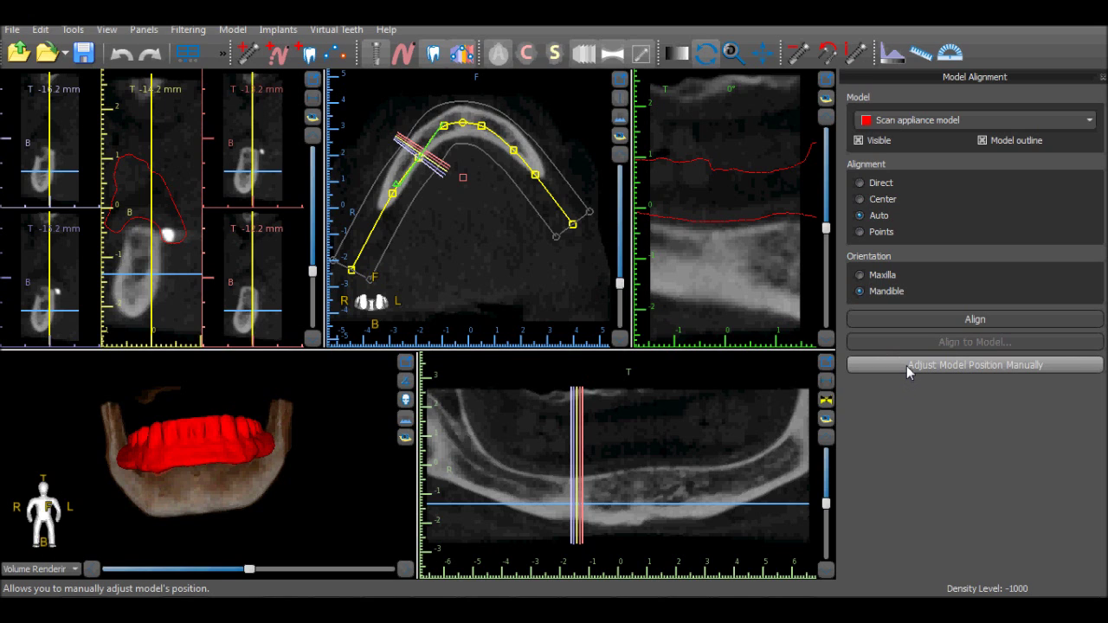
left_click(907, 366)
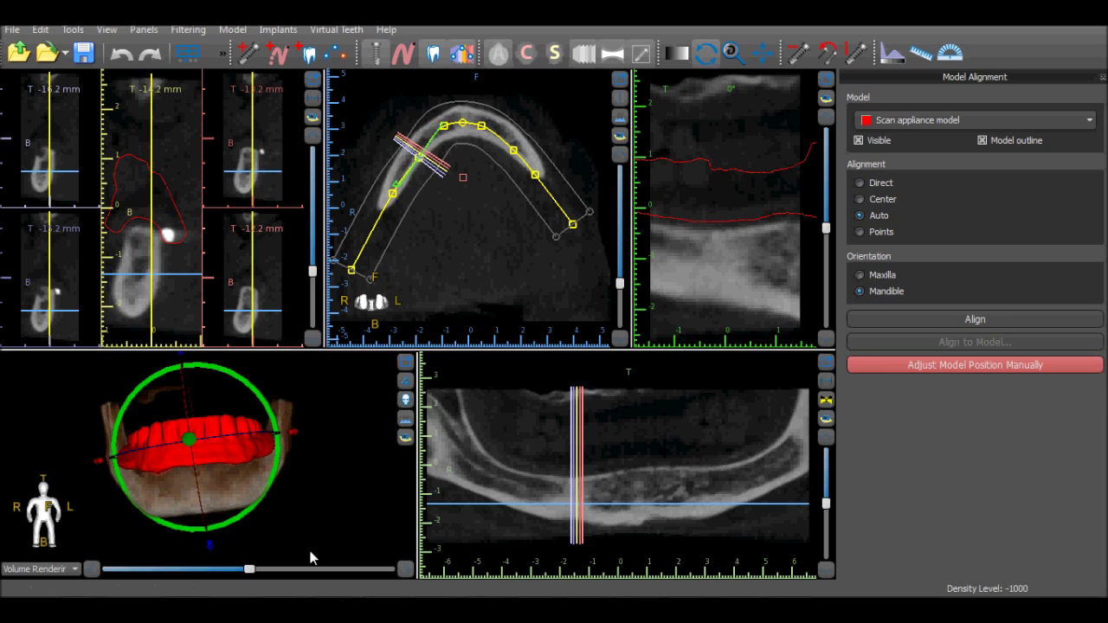
left_click_drag(311, 543, 354, 534)
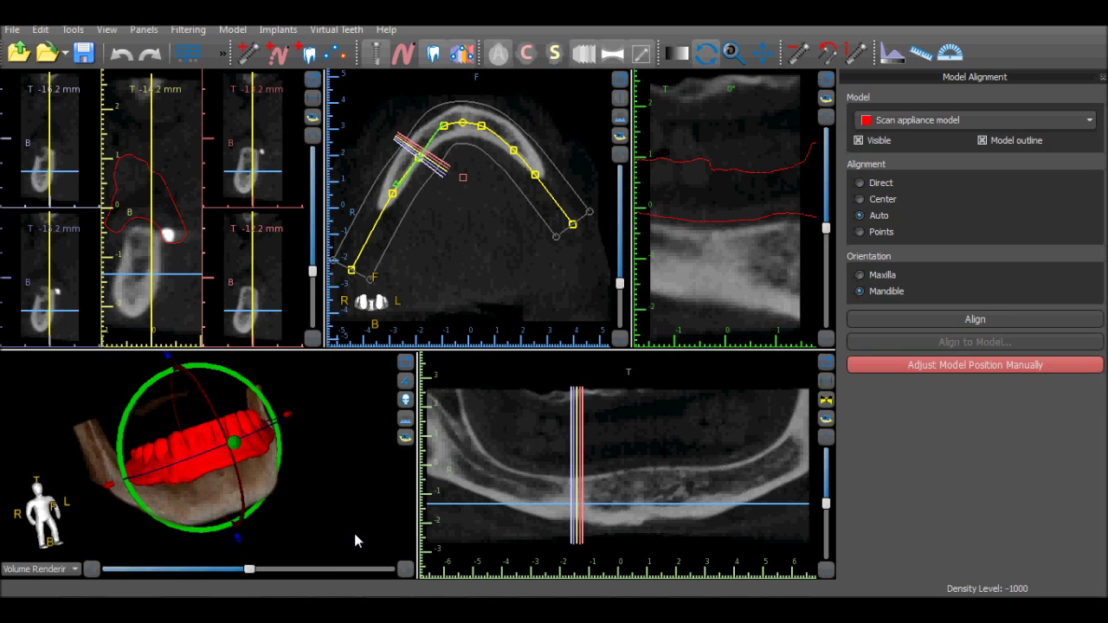